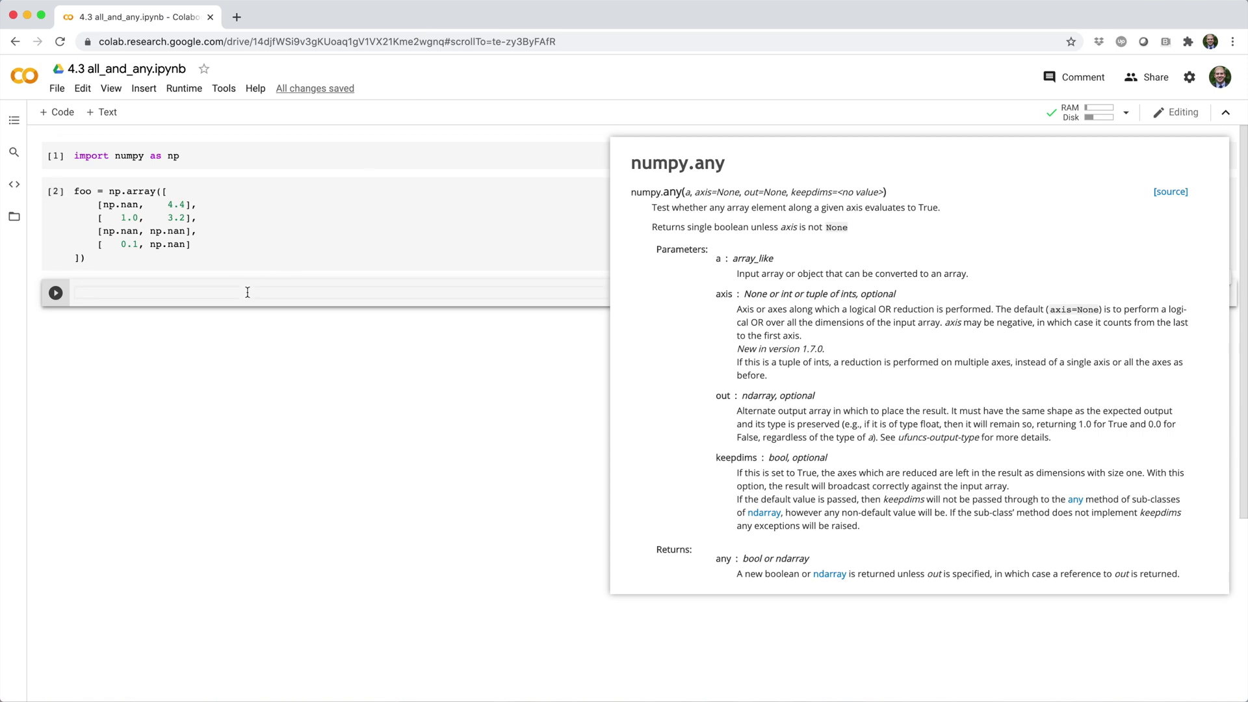
text(np.isnan(fo)
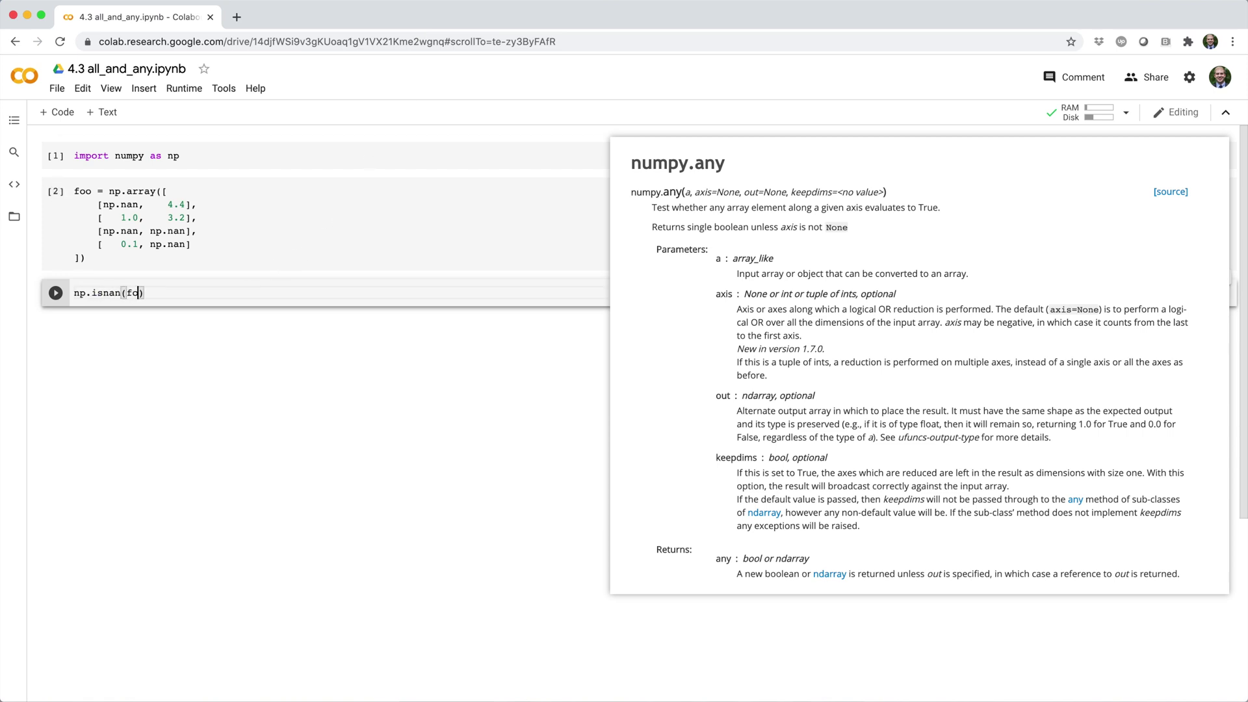
text(o)
Run np.isnan(foo), then rewrite it as np.any(np.isnan(foo), axis=1), giving [True, False, True, True]
key(shift+Return)
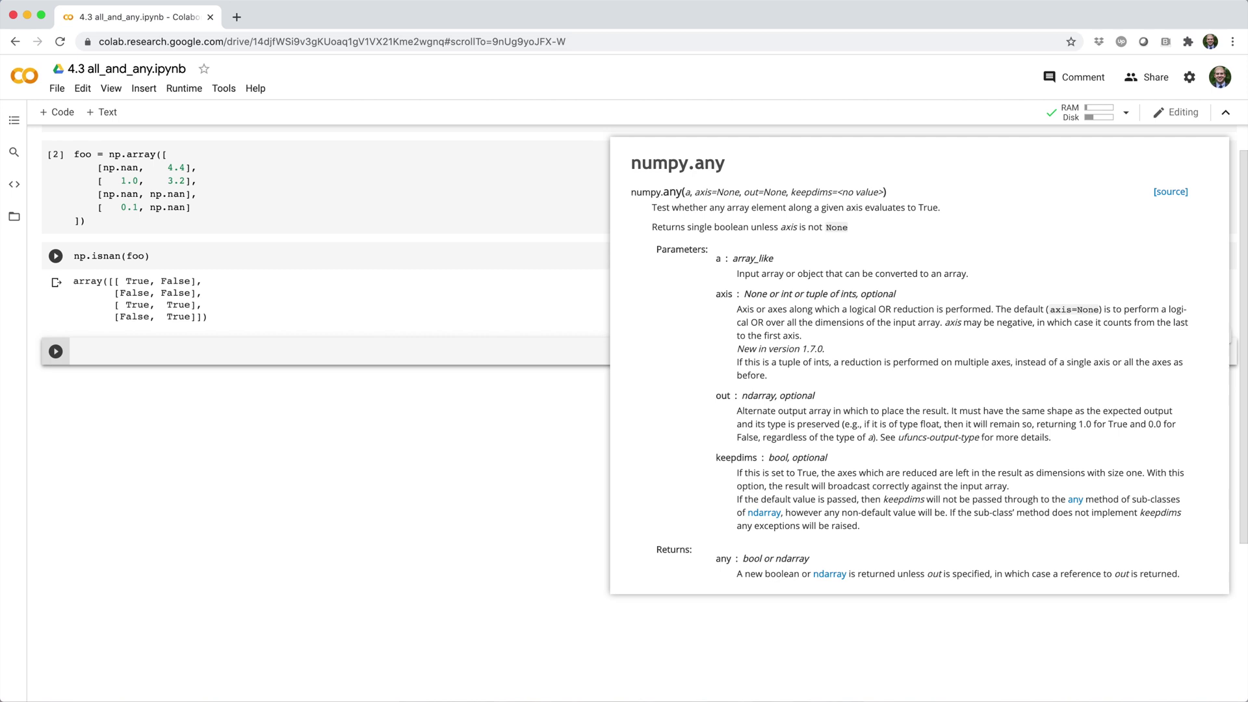
click(76, 256)
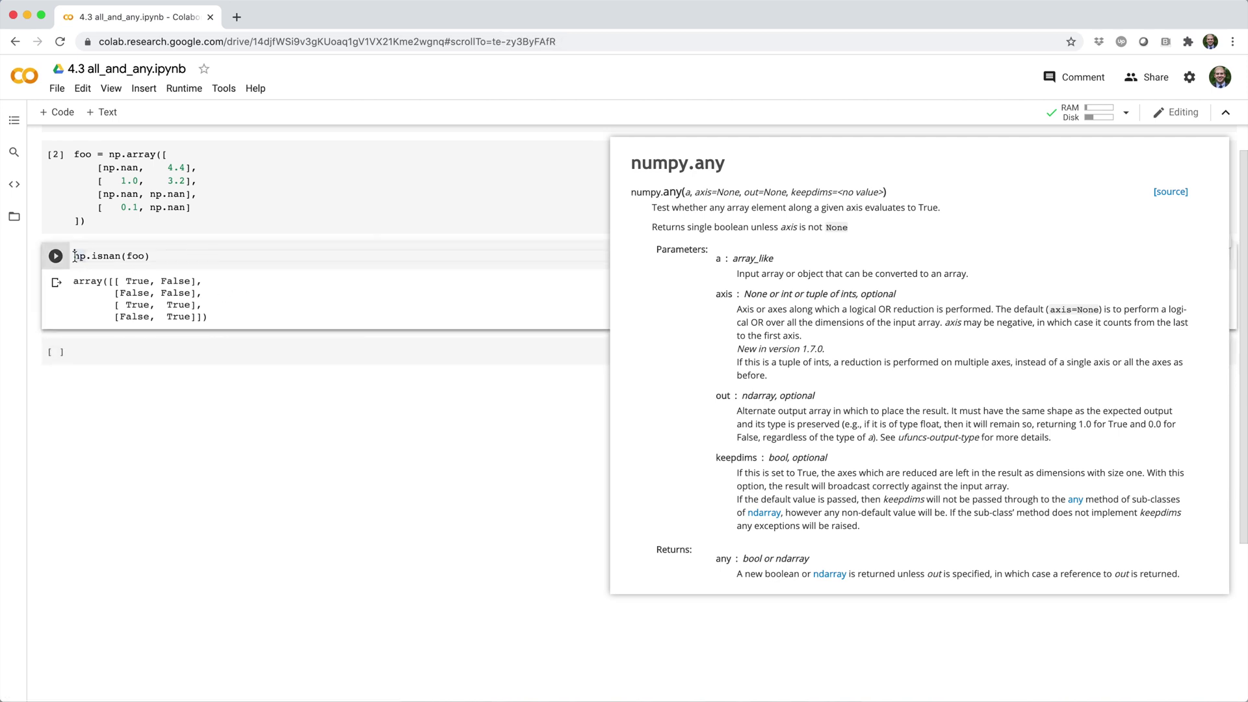
text(np.any)
text(()
click(207, 255)
text(), a)
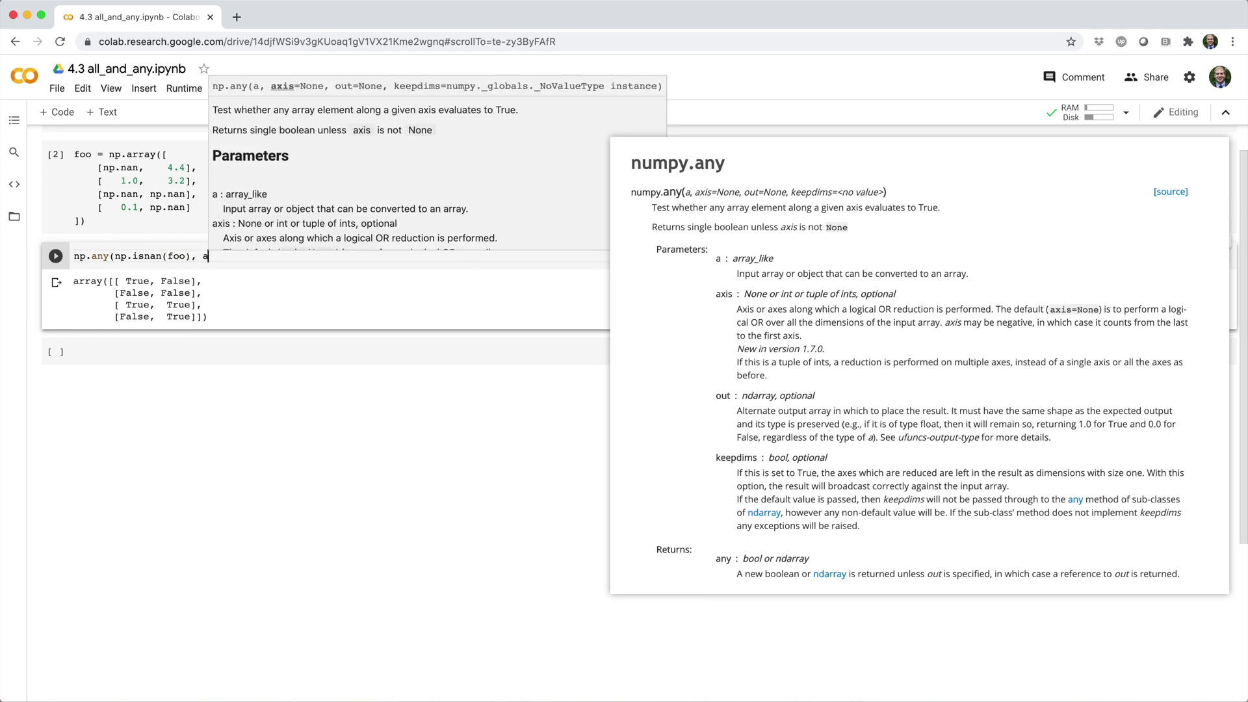
text(xis=1)
key(shift+Return)
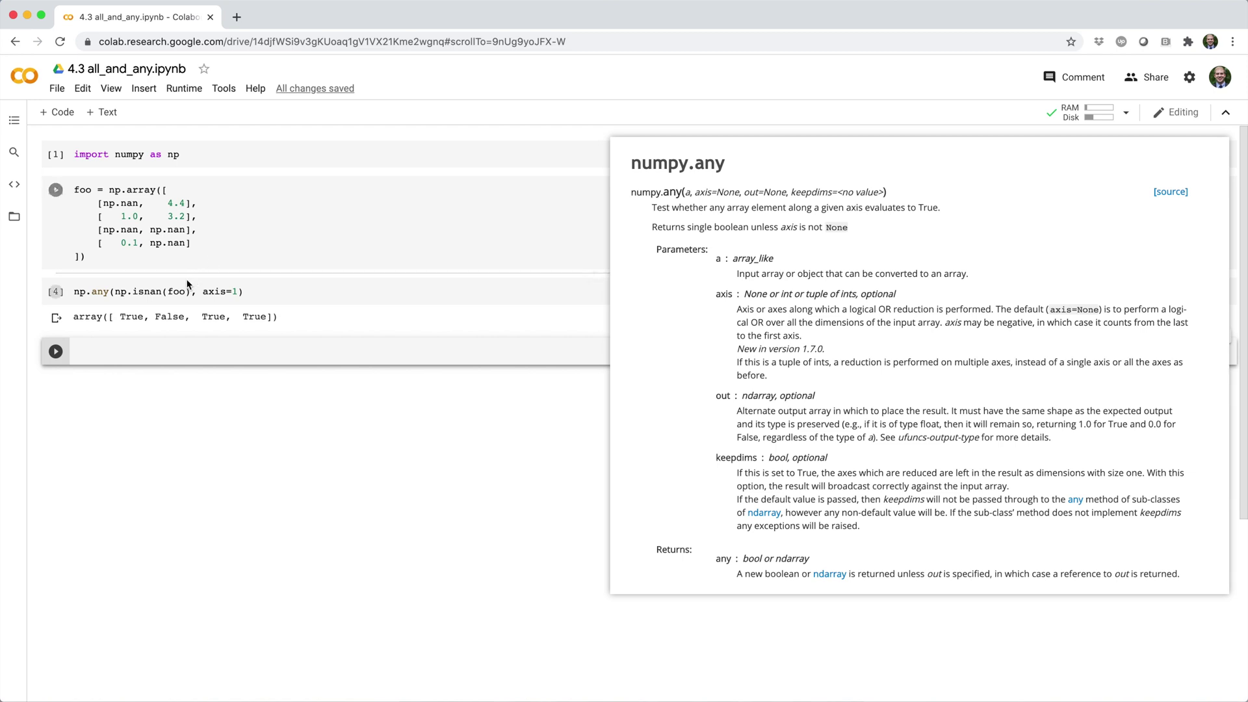
Store the row result as mask and run foo[mask] to list the three NaN rows
click(76, 290)
text(mask =)
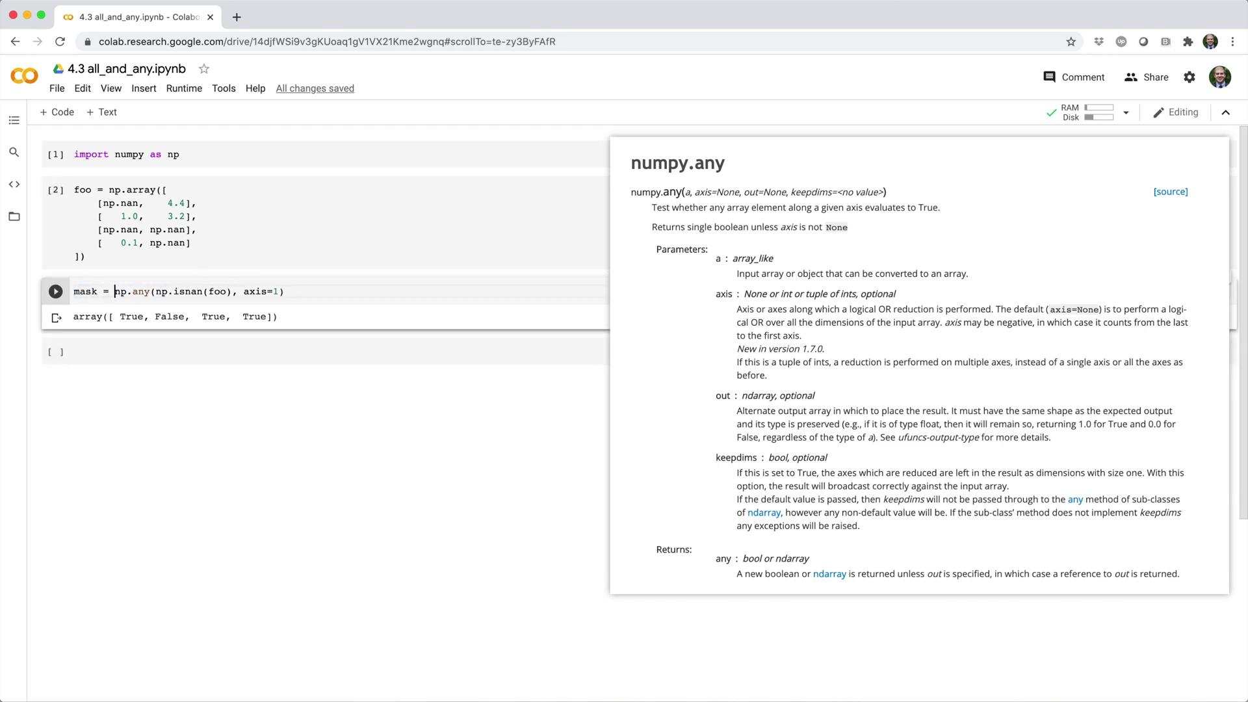
key(shift+Return)
text(foo[mask)
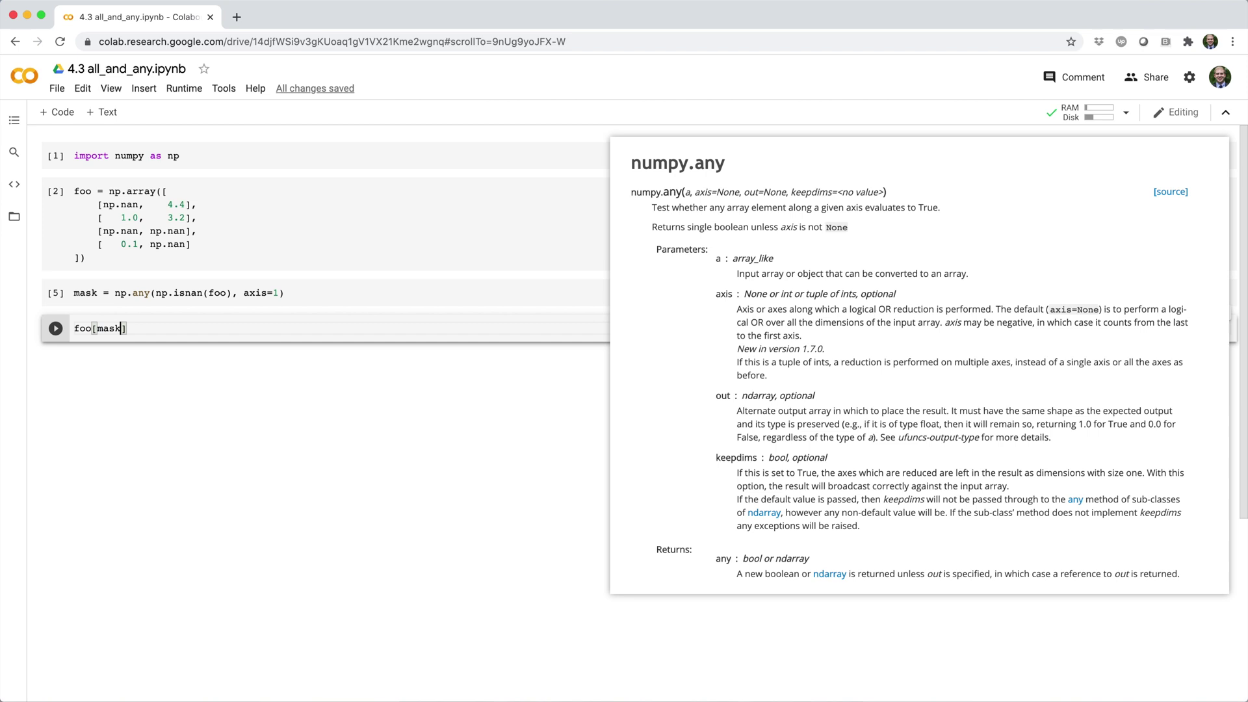
key(shift+Return)
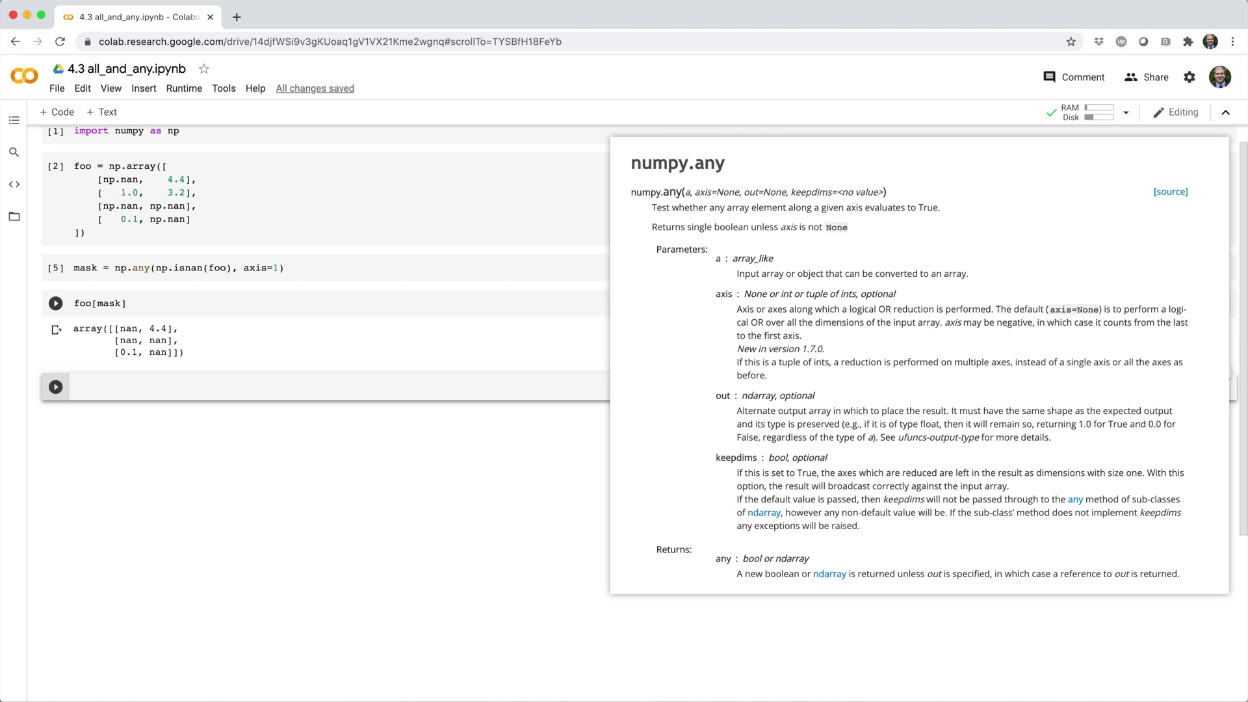
Select the whole mask assignment line in cell [5]
drag(284, 267, 74, 268)
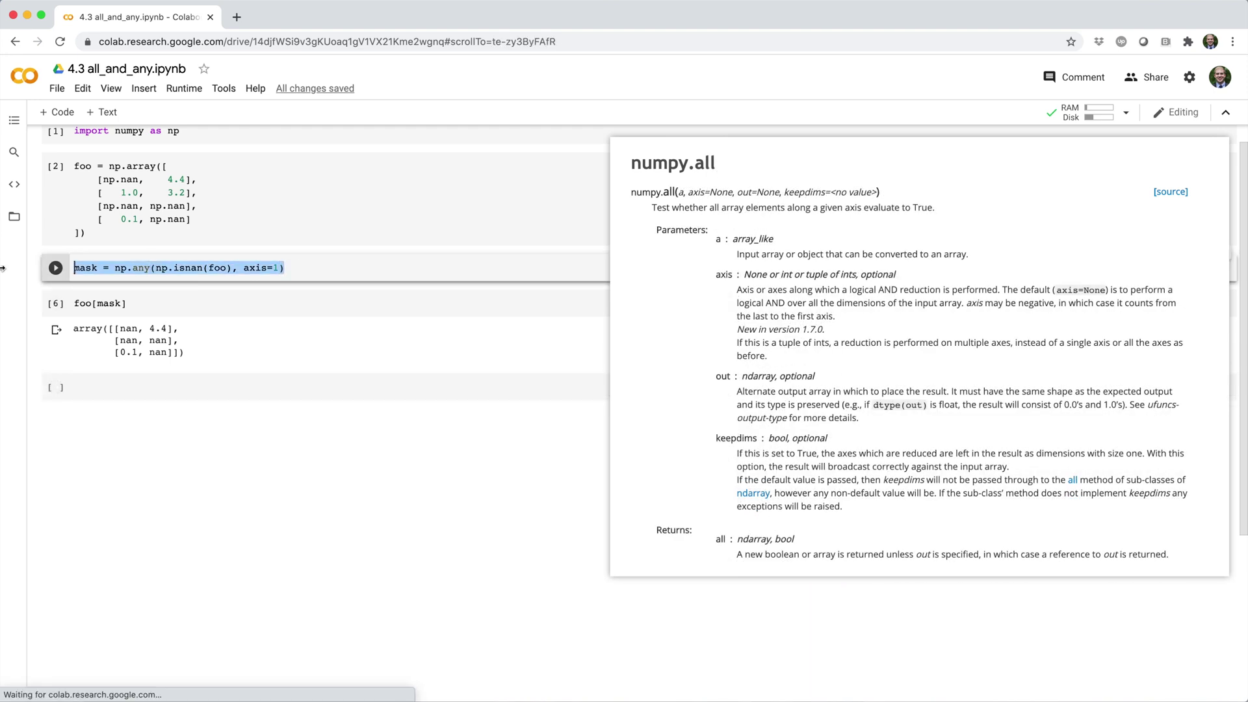